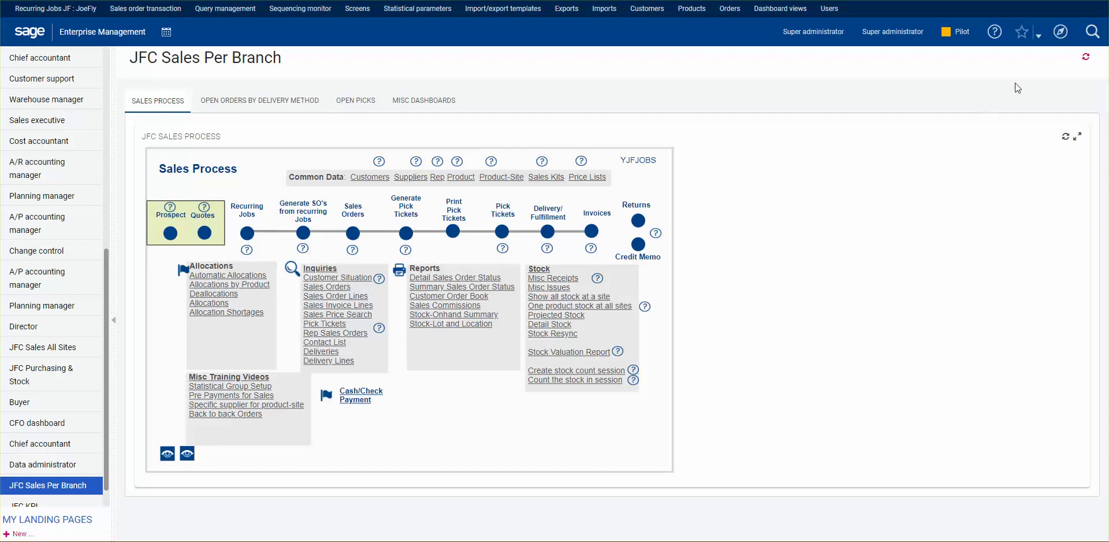
# - Open Setup > Purchasing > Invoicing elements from the navigation menu
pyautogui.click(1062, 35)
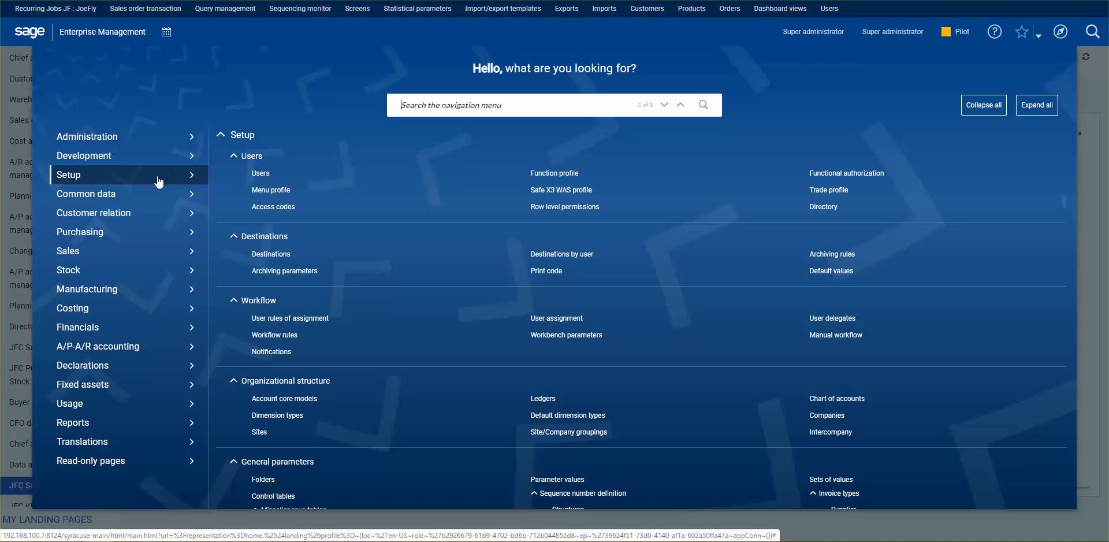
pyautogui.scroll(-3, 353, 312)
pyautogui.scroll(-8, 354, 315)
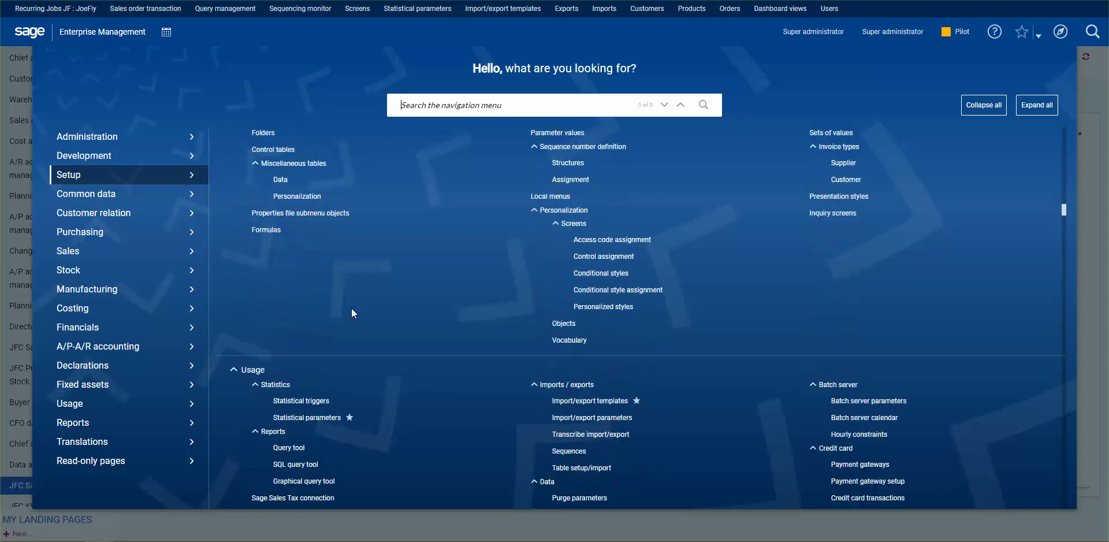
pyautogui.scroll(-6, 429, 338)
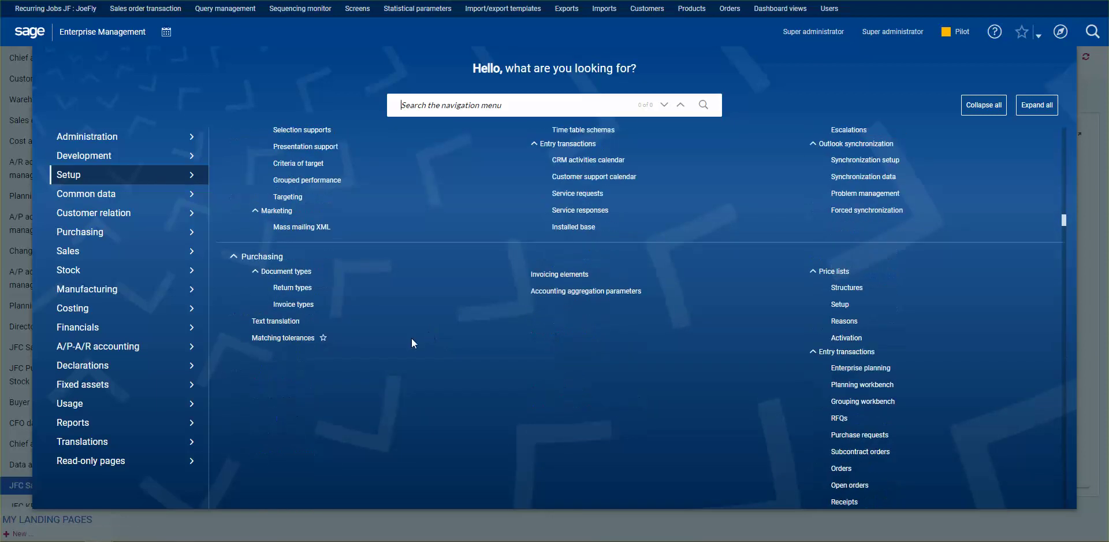
pyautogui.scroll(-2, 550, 380)
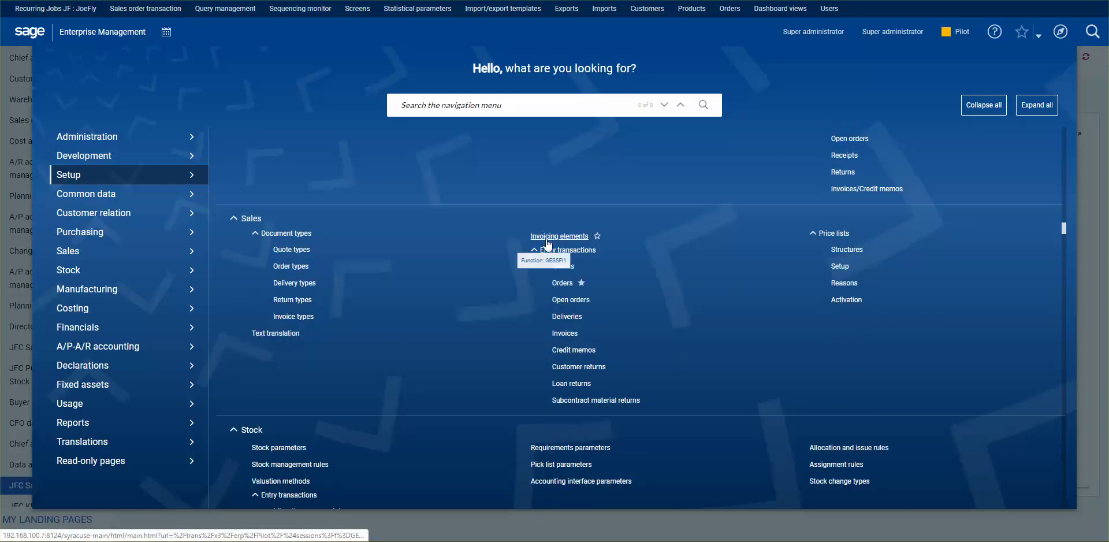
pyautogui.scroll(4, 426, 255)
pyautogui.scroll(1, 426, 255)
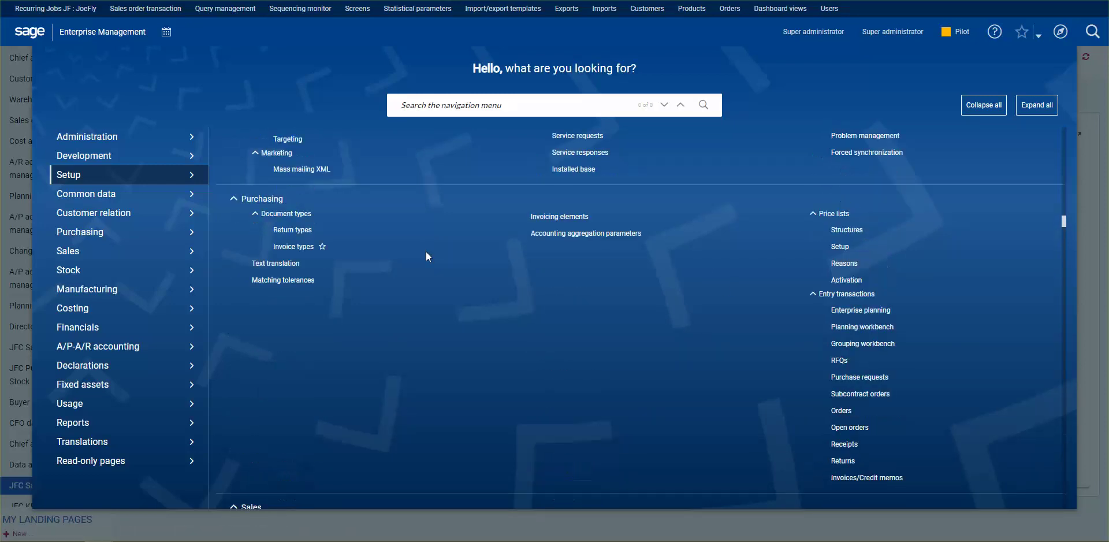
pyautogui.click(569, 217)
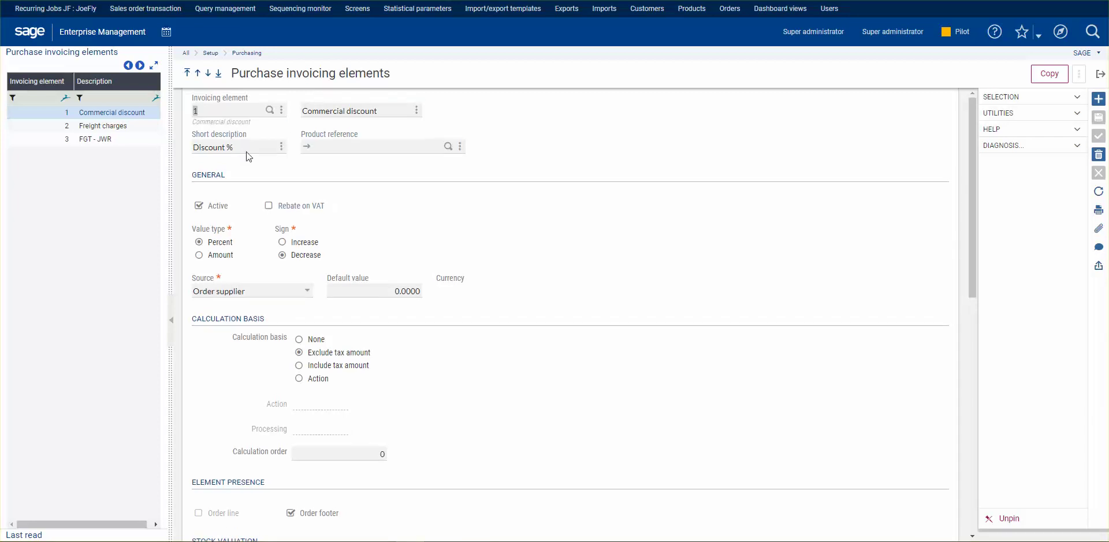
# - Display invoicing element 2, Freight charges, an amount increase in USD
pyautogui.click(95, 125)
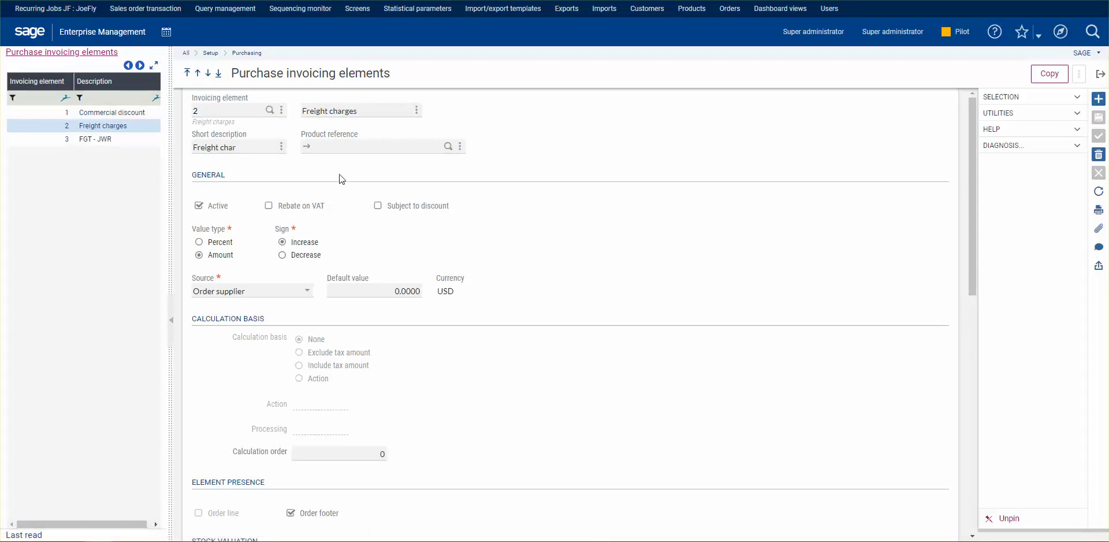
# - Review the Freight charges description, then switch to element 1, Commercial discount
pyautogui.click(364, 111)
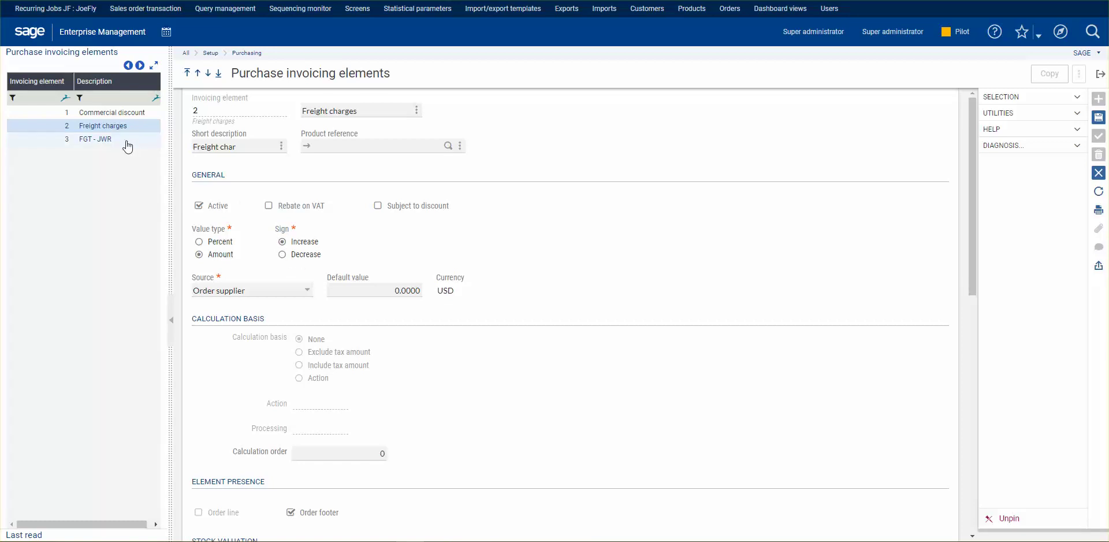
pyautogui.click(133, 112)
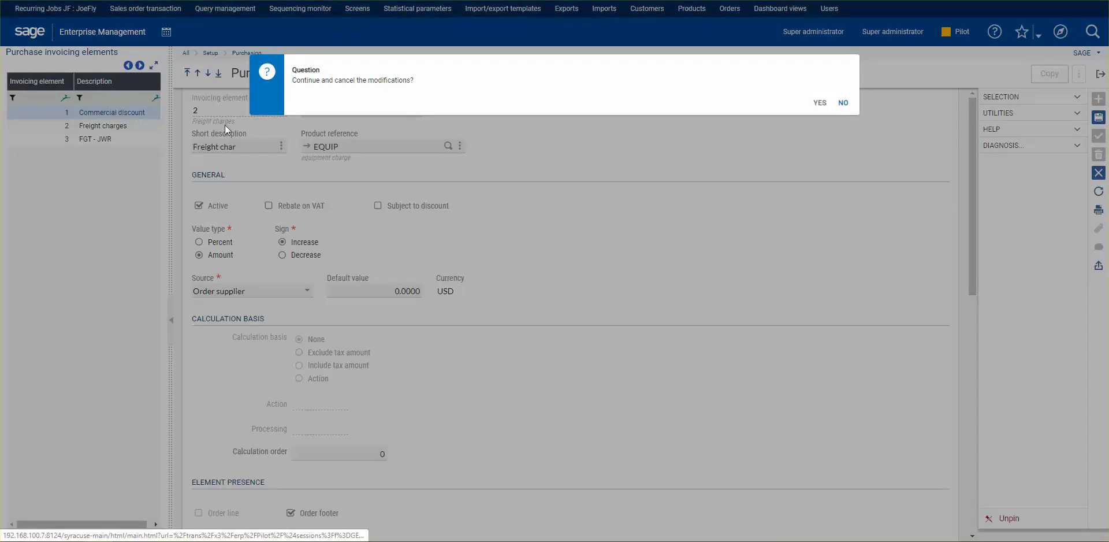
# - Discard the unsaved Freight charges edits and reload element 2
pyautogui.click(821, 104)
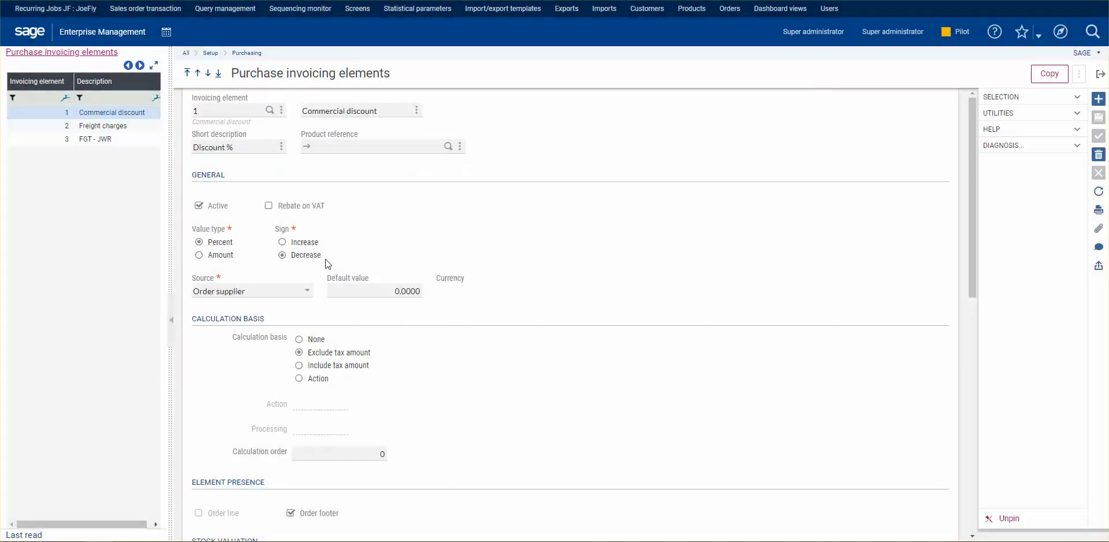
pyautogui.click(116, 126)
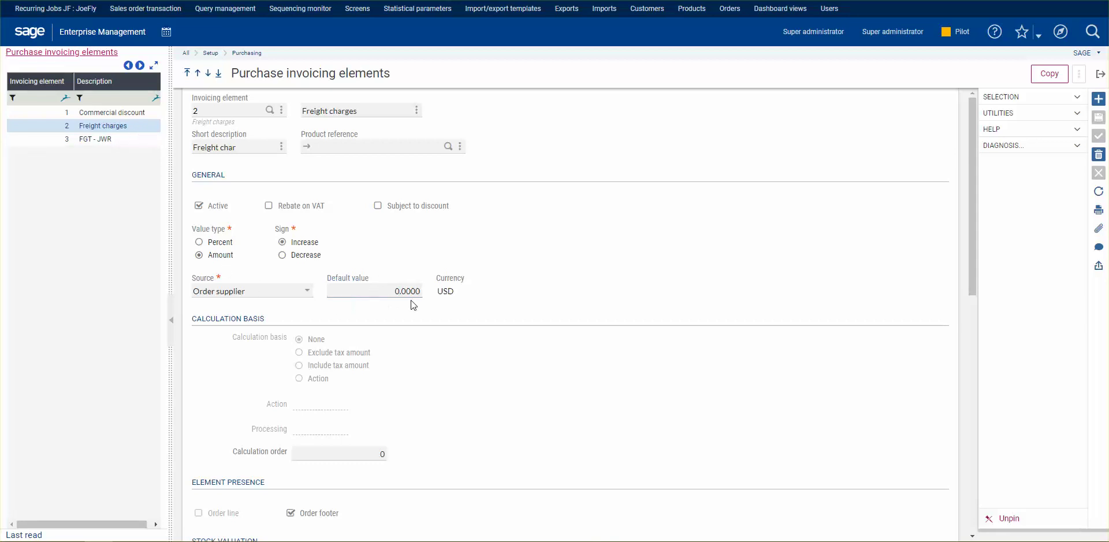
pyautogui.click(307, 291)
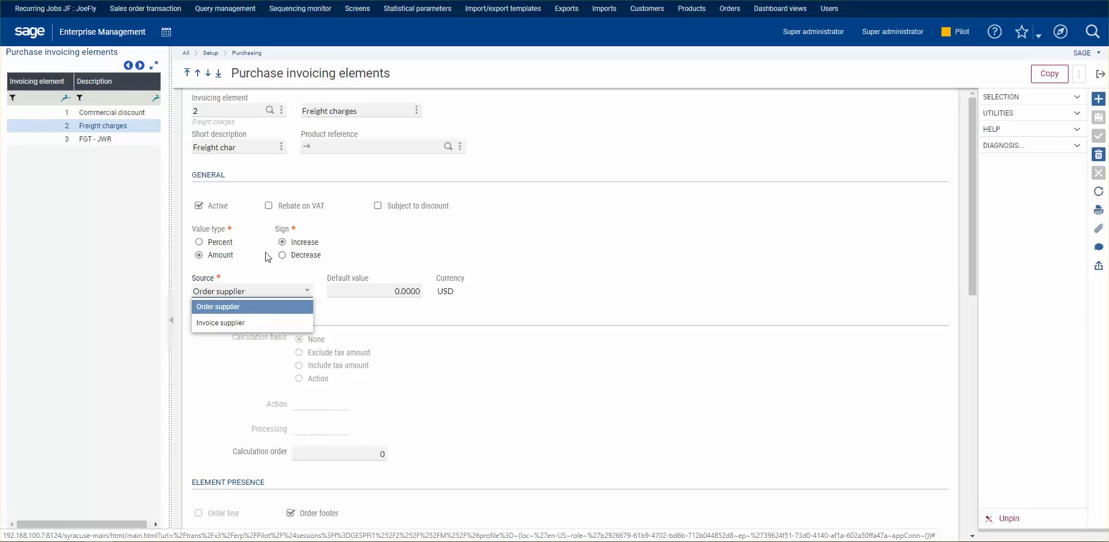
pyautogui.click(269, 268)
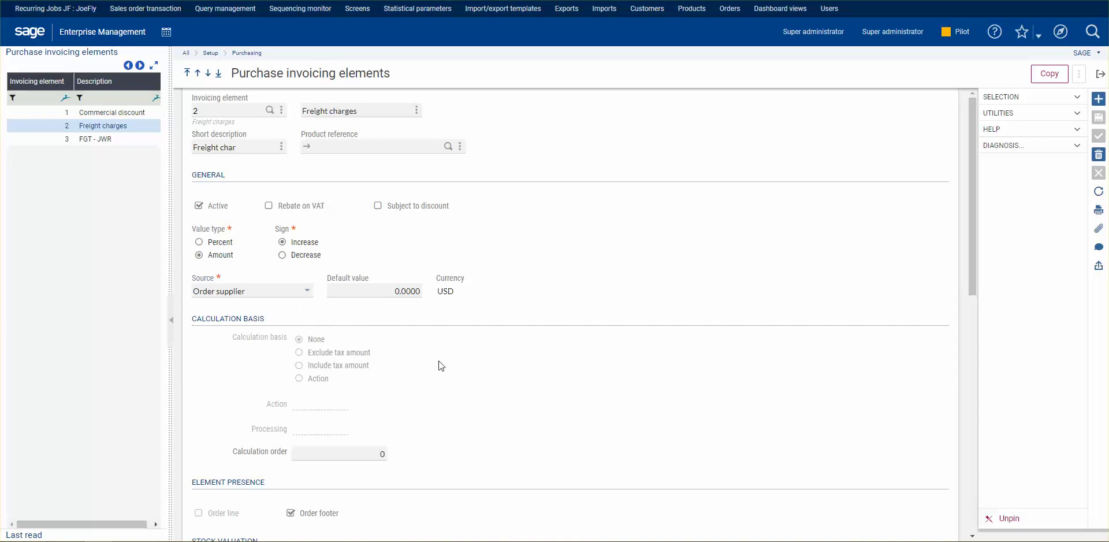
pyautogui.scroll(-2, 438, 360)
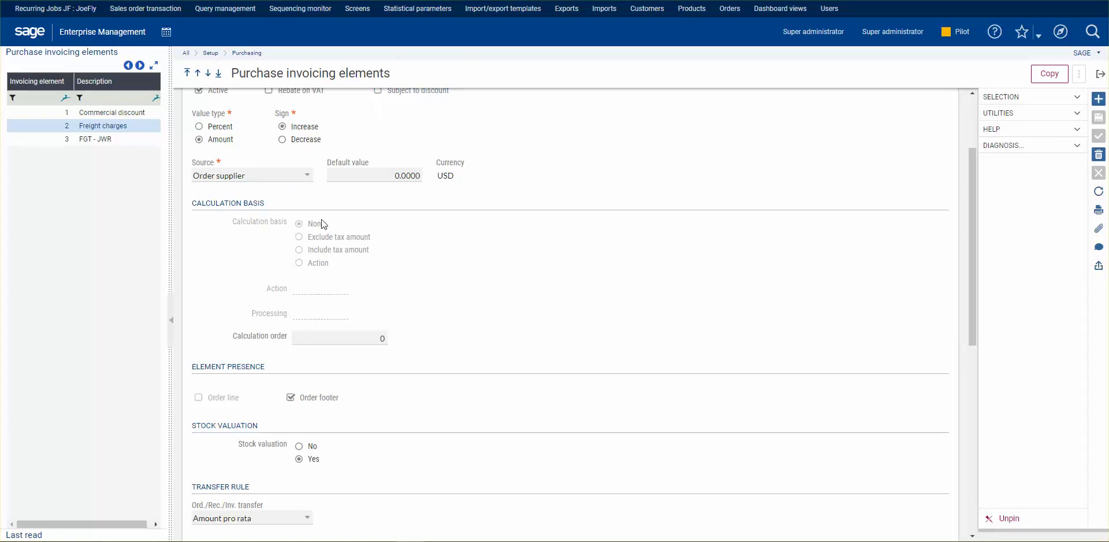
pyautogui.click(203, 128)
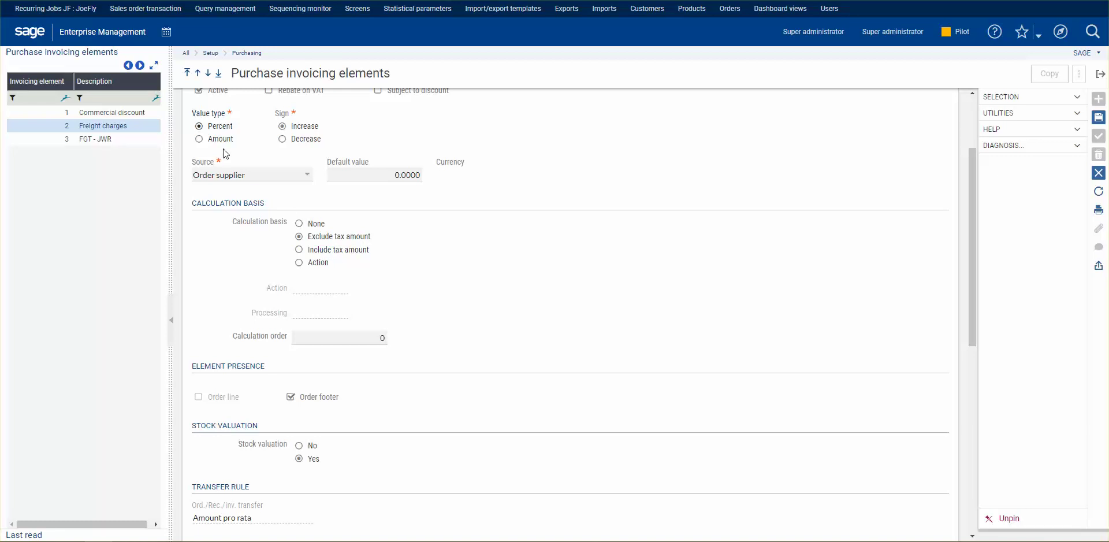
pyautogui.click(199, 140)
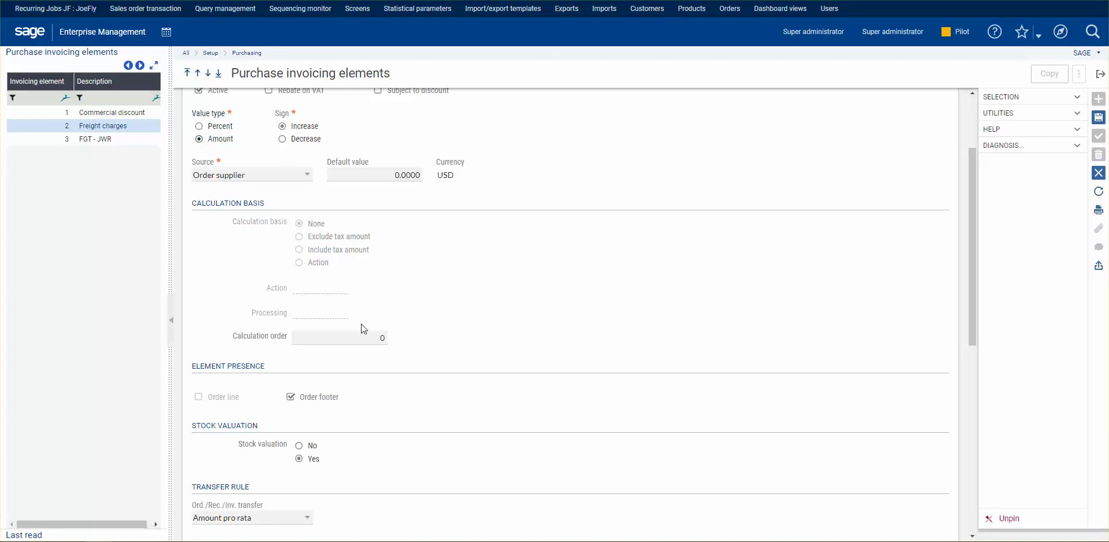
pyautogui.scroll(-1, 355, 399)
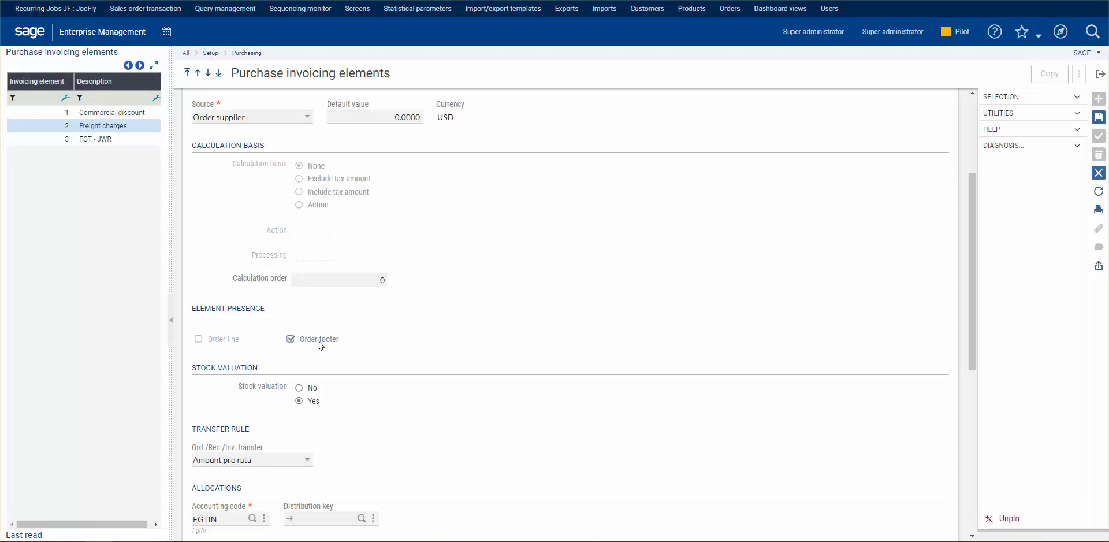
# - Make Freight charges present on the Order footer only, then review the transfer rule and allocations
pyautogui.click(291, 339)
pyautogui.scroll(1, 302, 462)
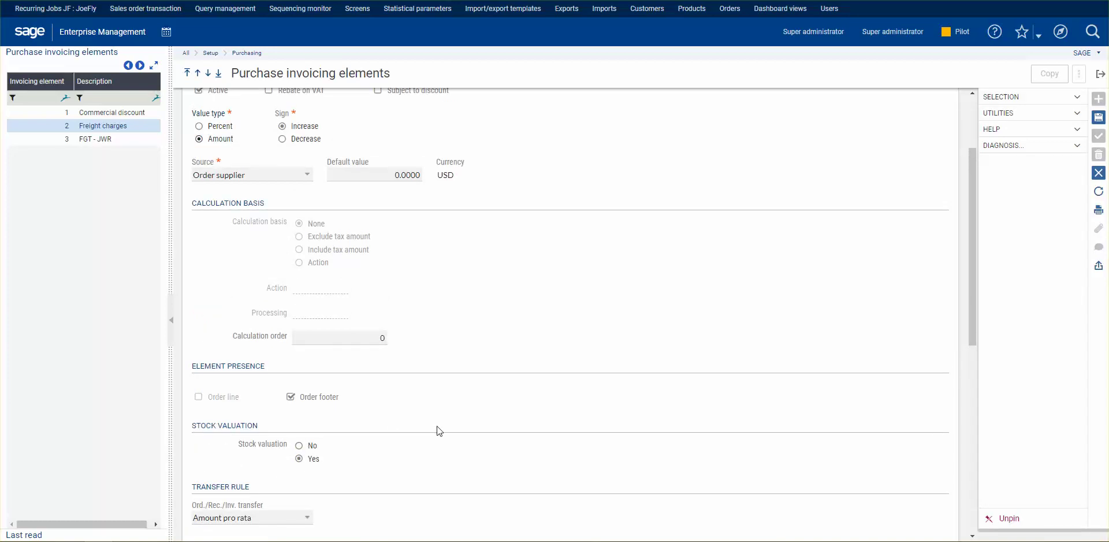
pyautogui.scroll(-2, 353, 455)
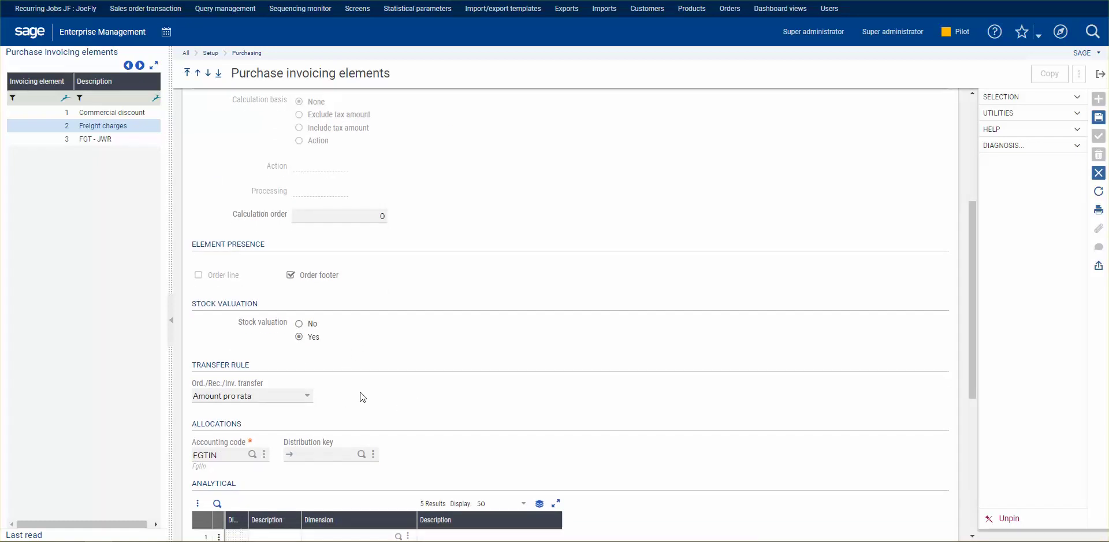
pyautogui.scroll(-2, 360, 396)
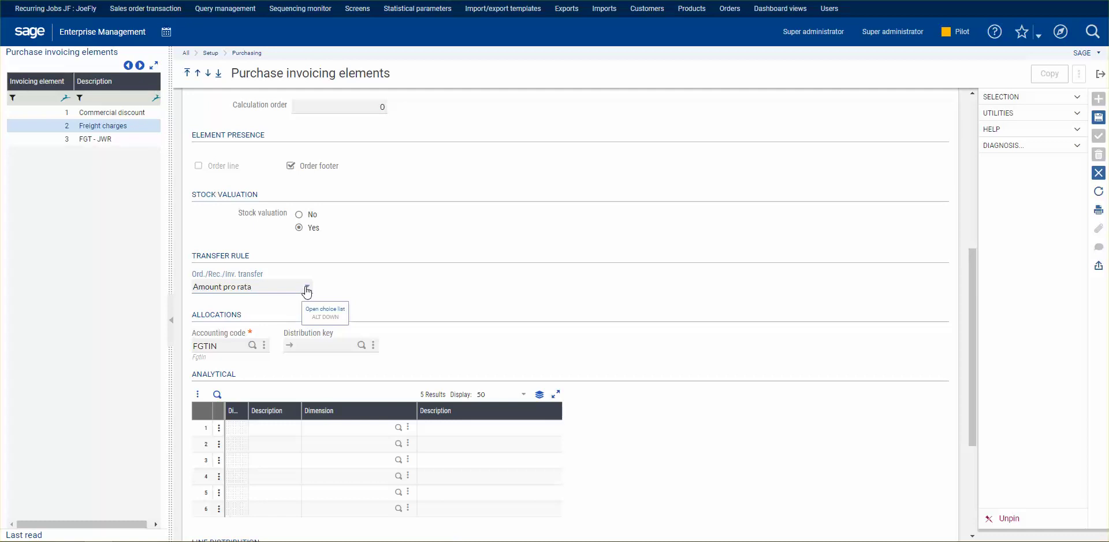
# - Review the Ord./Rec./Inv. transfer options and close the list, leaving Amount pro rata
pyautogui.click(306, 290)
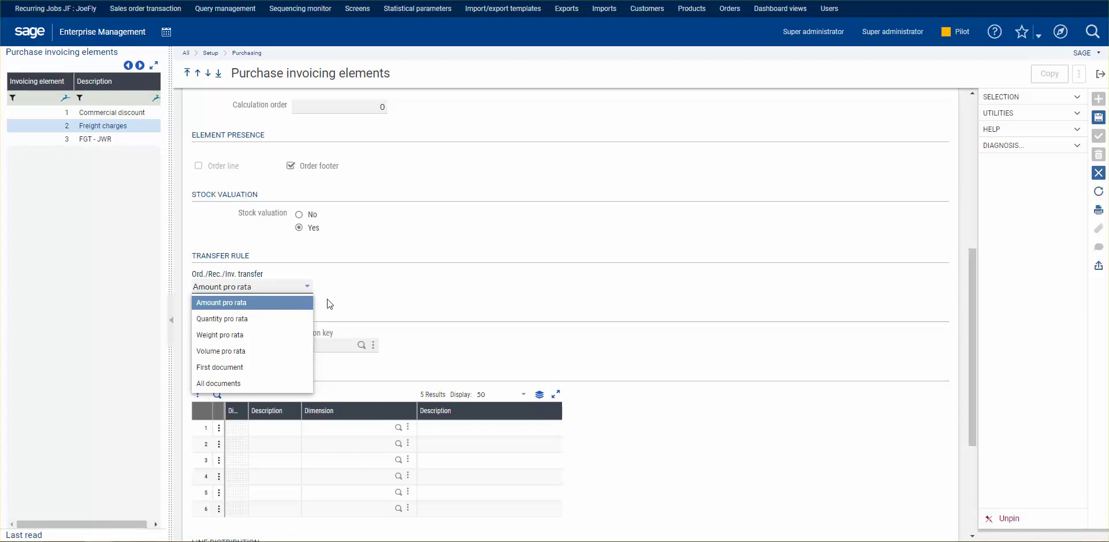
pyautogui.click(298, 301)
# - Recheck the transfer rule options and keep Amount pro rata selected
pyautogui.click(307, 290)
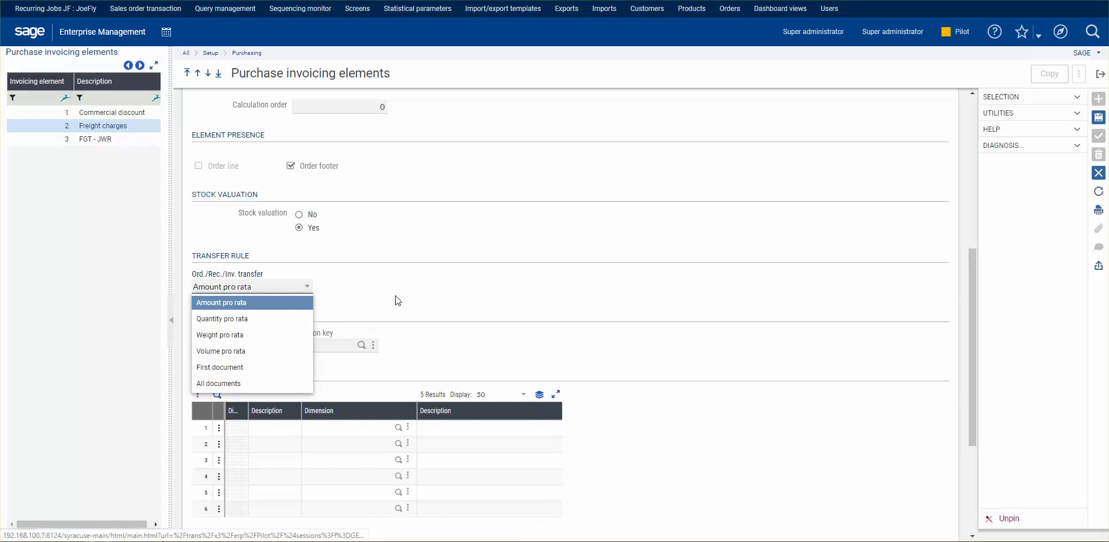
pyautogui.click(466, 296)
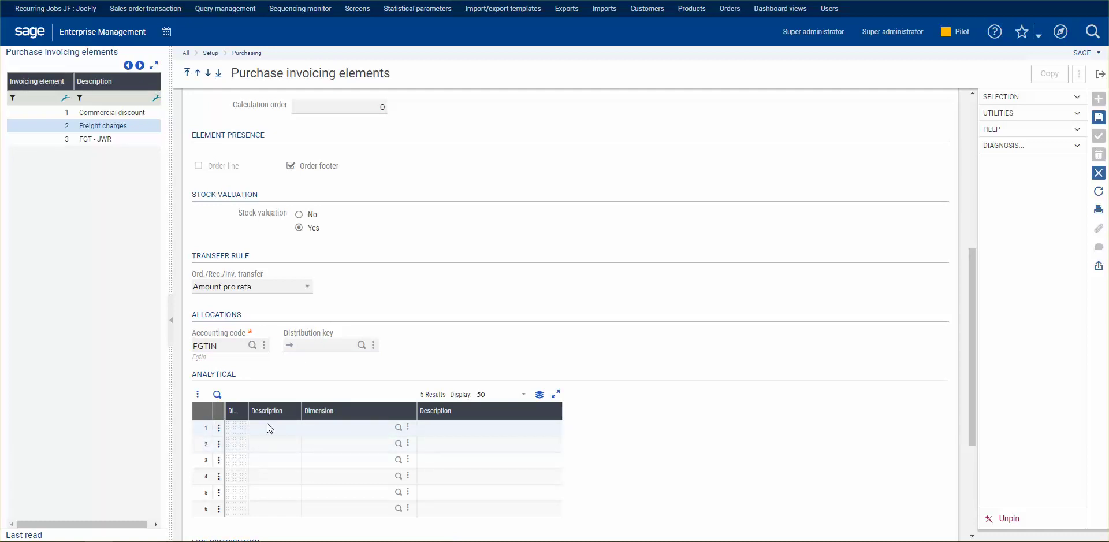
pyautogui.scroll(-3, 498, 337)
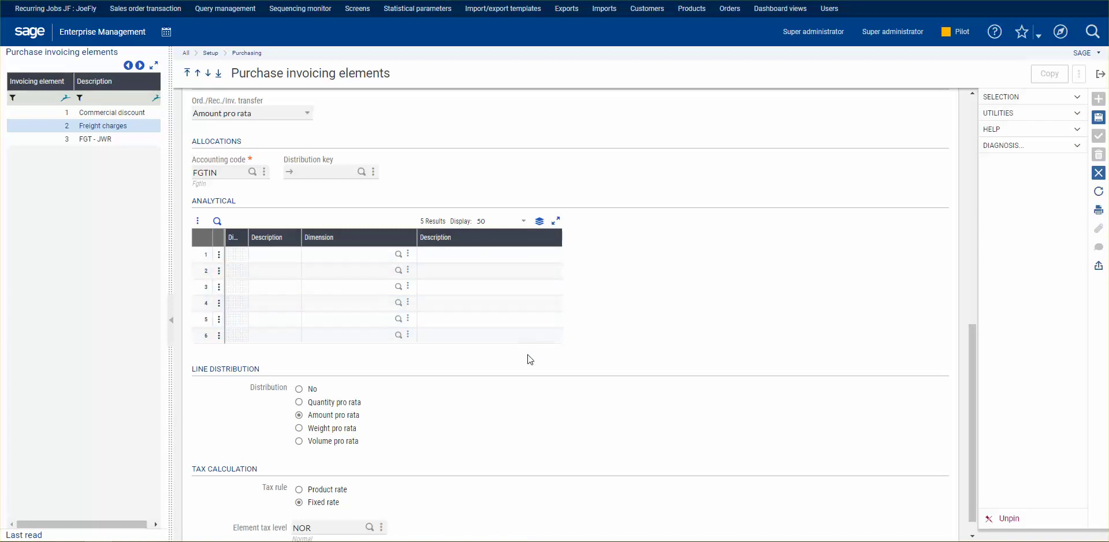
pyautogui.scroll(-1, 491, 408)
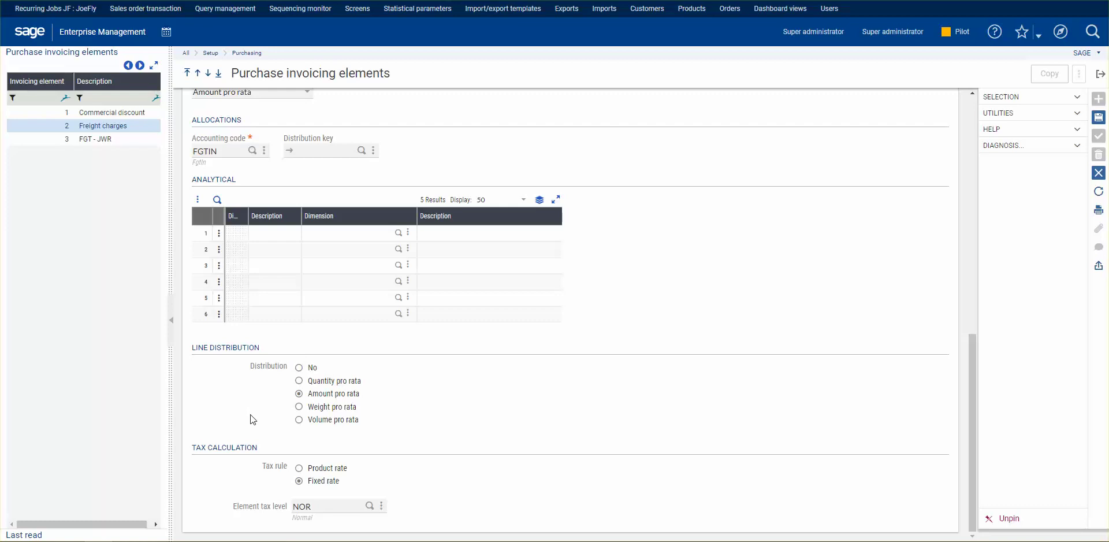
pyautogui.scroll(5, 416, 416)
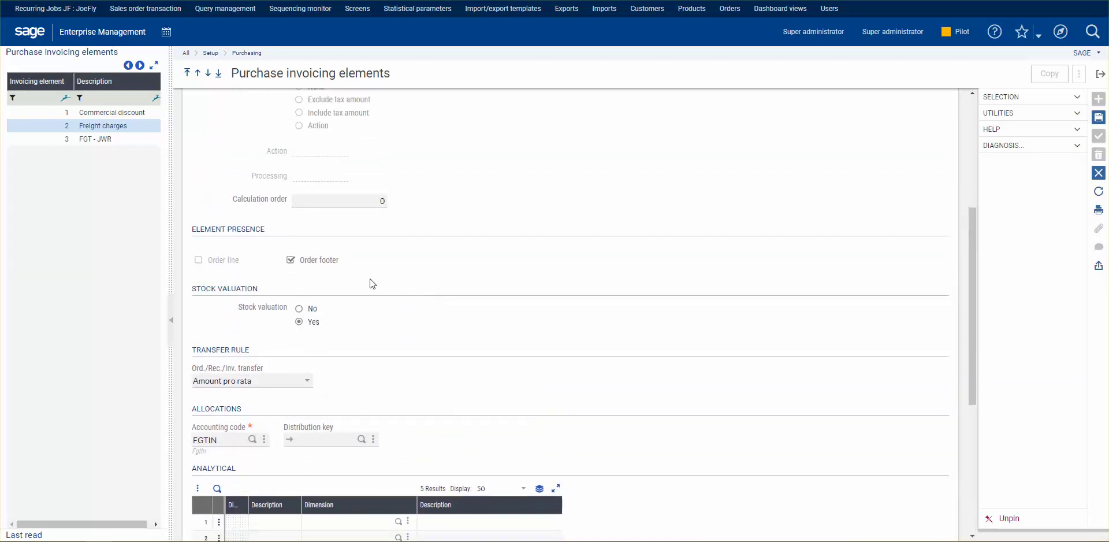
pyautogui.scroll(-4, 430, 371)
pyautogui.scroll(-1, 506, 386)
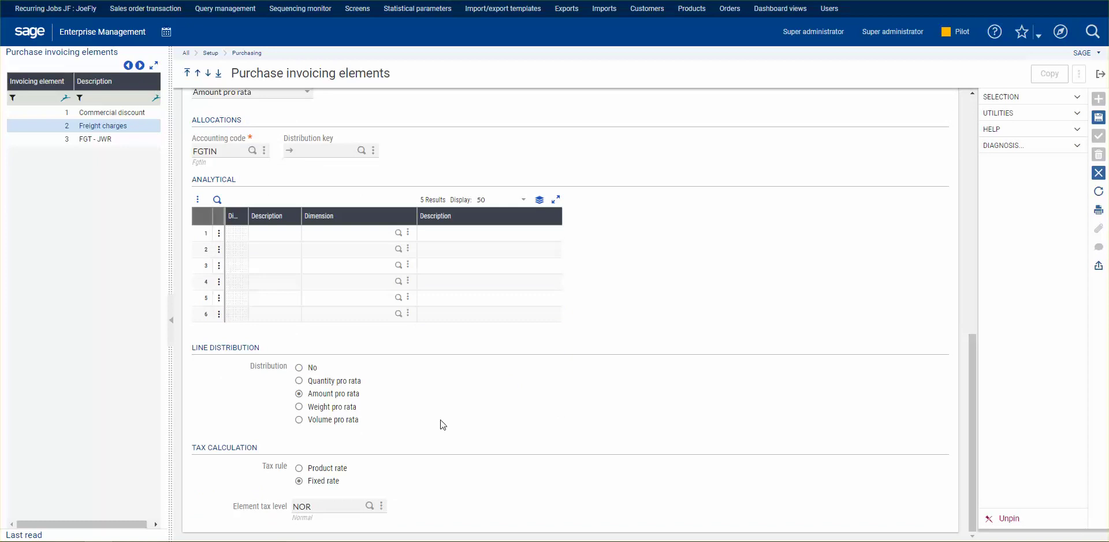
pyautogui.scroll(10, 460, 394)
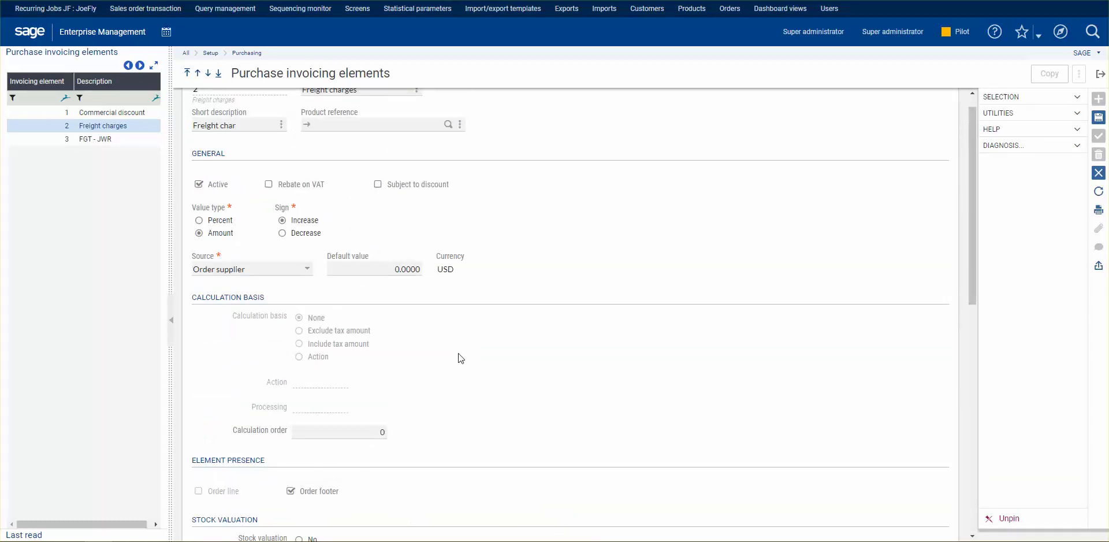
pyautogui.scroll(-3, 471, 379)
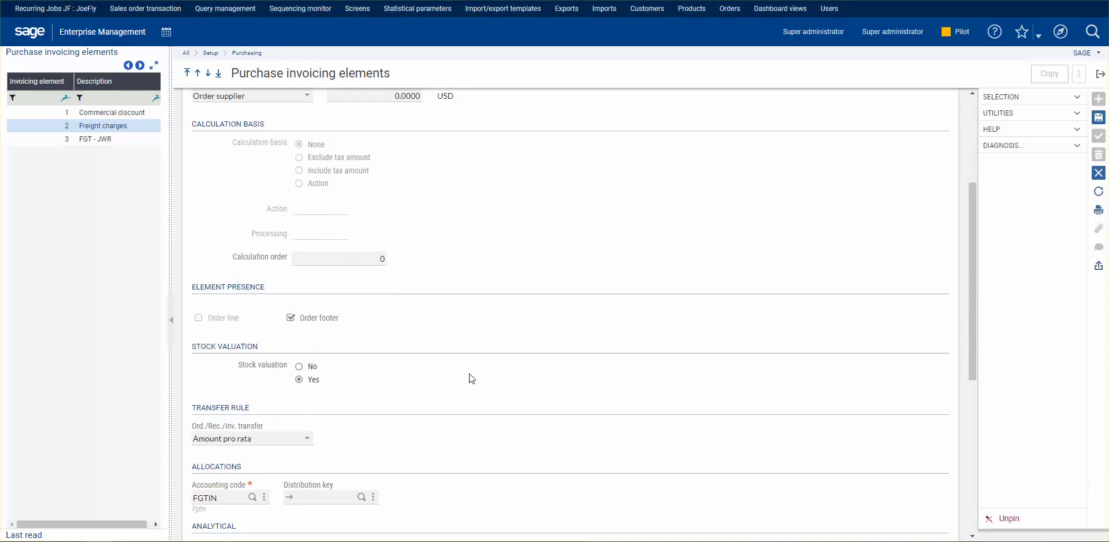
pyautogui.scroll(-1, 471, 379)
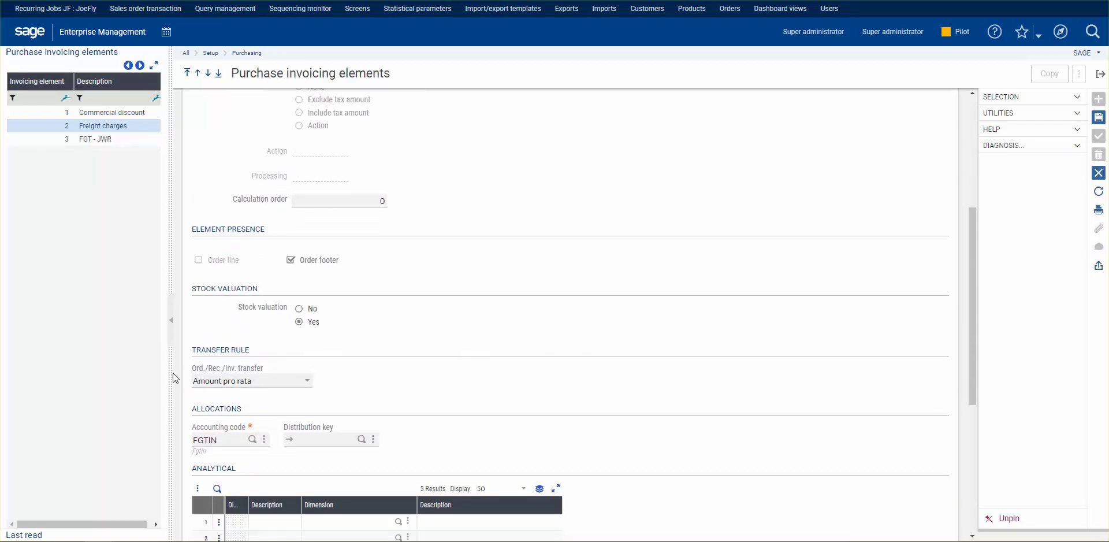
pyautogui.scroll(-5, 379, 369)
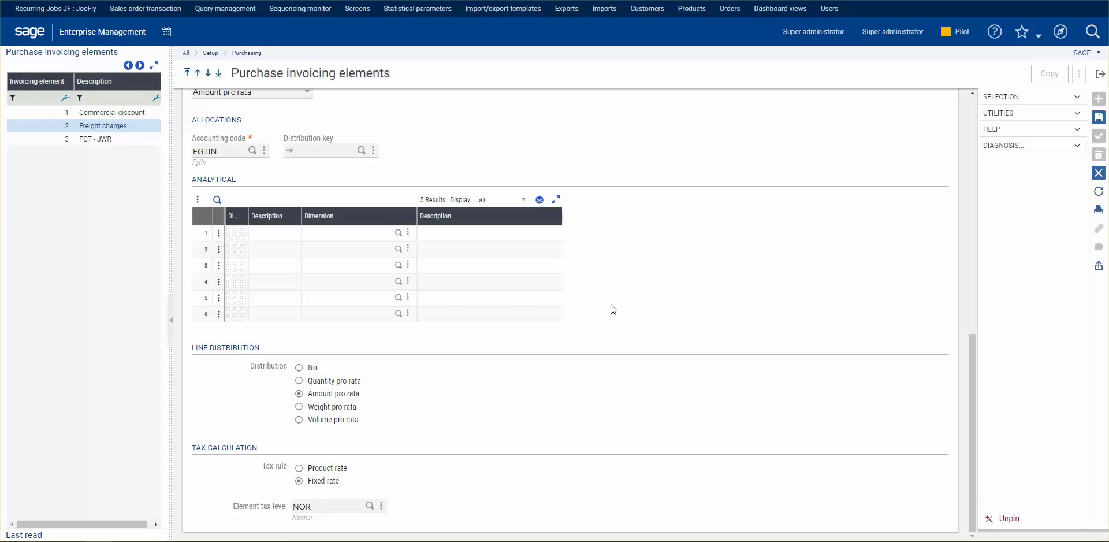
pyautogui.scroll(1, 616, 324)
pyautogui.scroll(1, 577, 355)
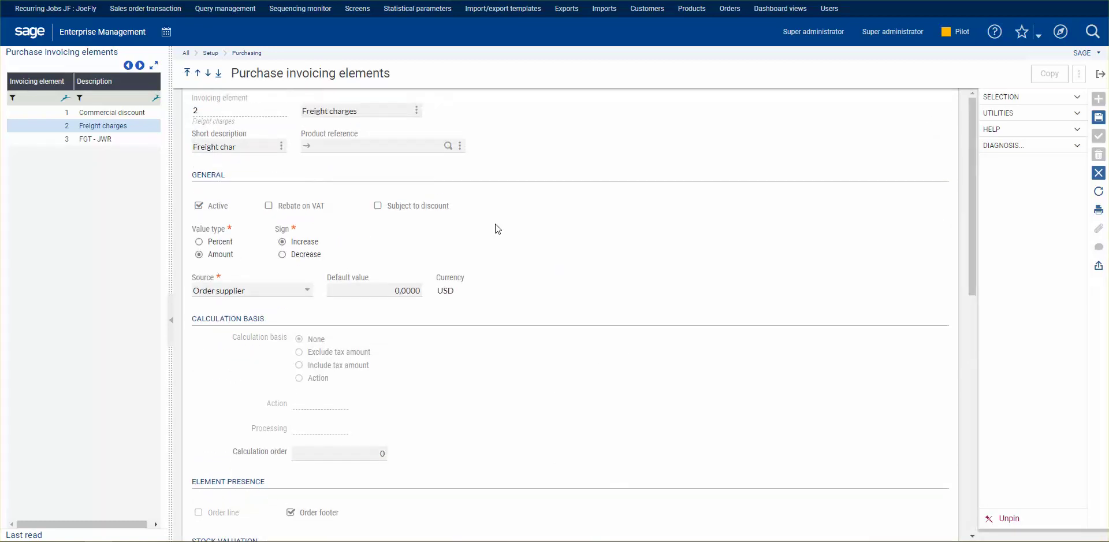